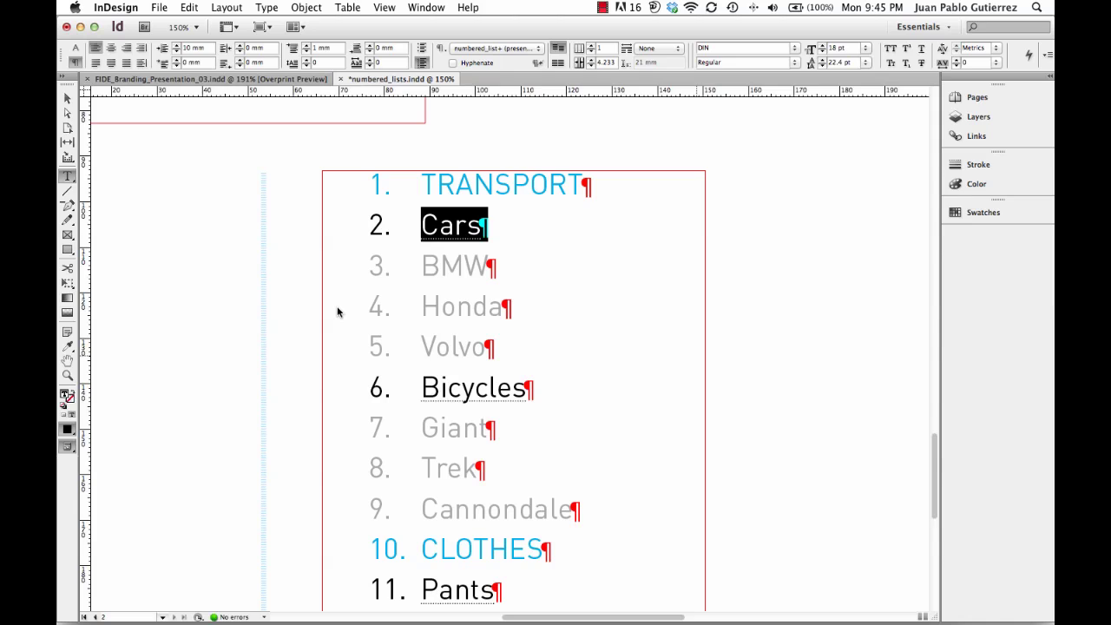
Select Cars through Volvo, then examine the branding presentation's THE NAME and 1.1 Key Words entries for reference.
key(Down)
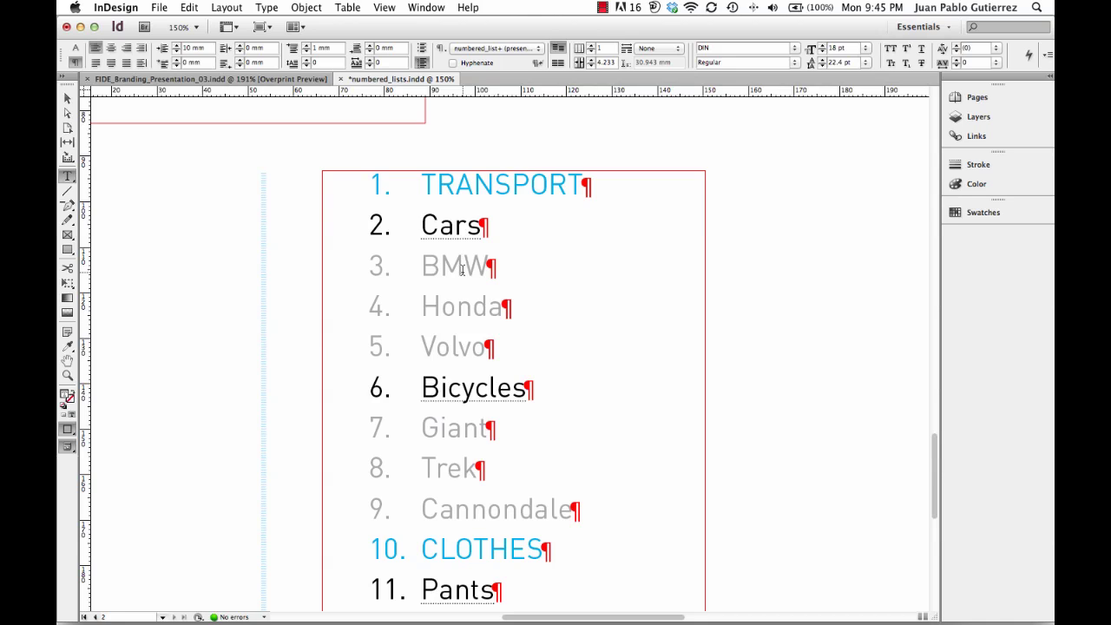
drag(439, 225, 455, 340)
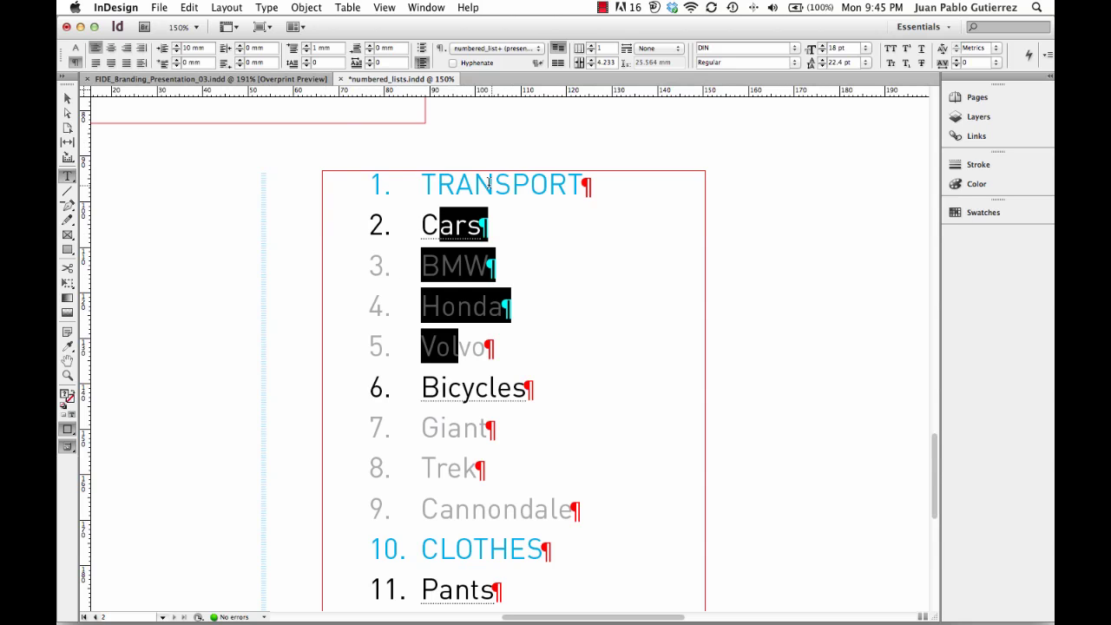
click(244, 79)
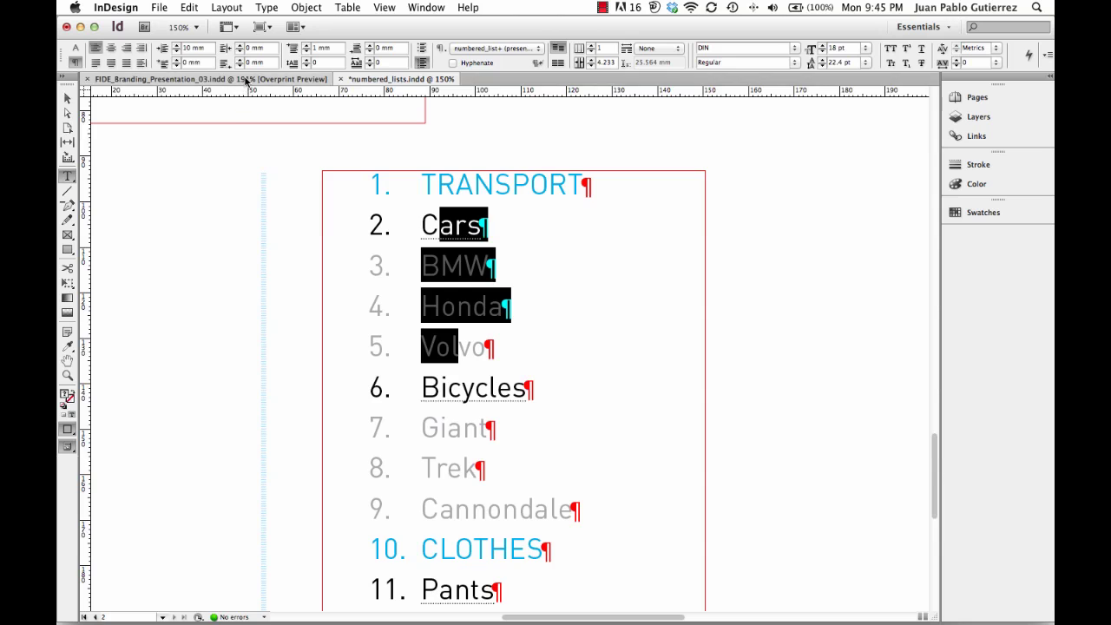
click(306, 218)
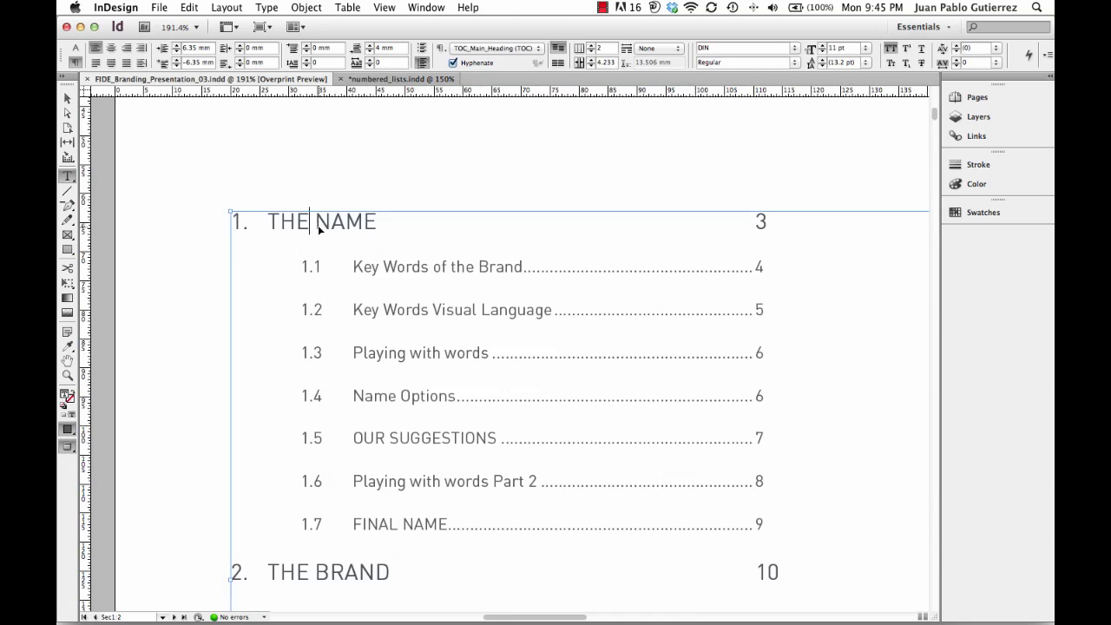
key(super+0)
key(super+space)
drag(187, 184, 446, 376)
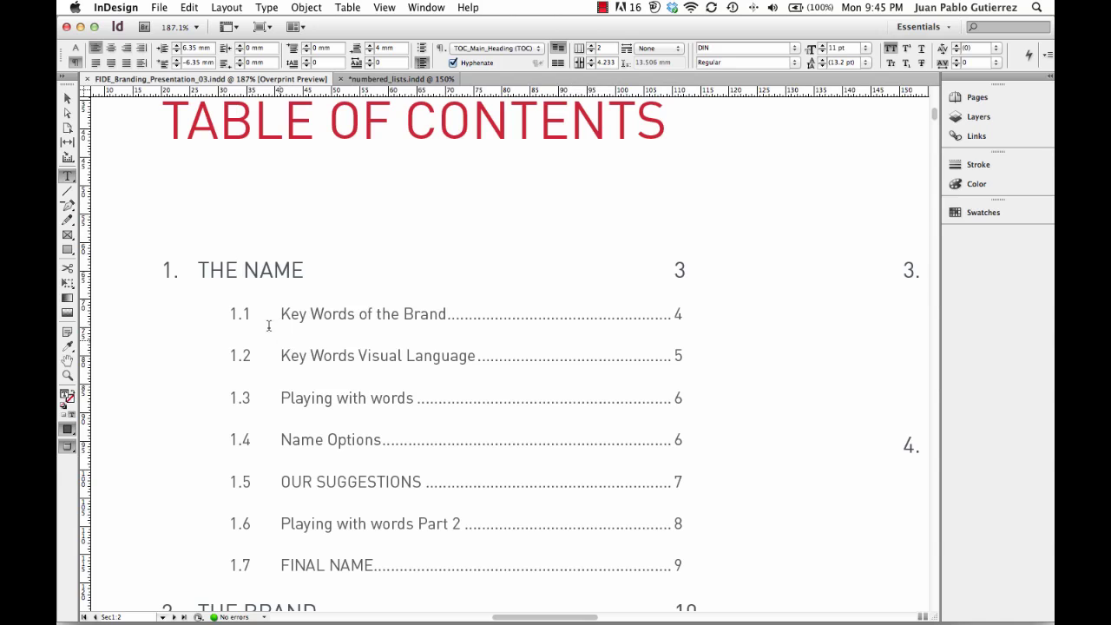
drag(208, 269, 642, 264)
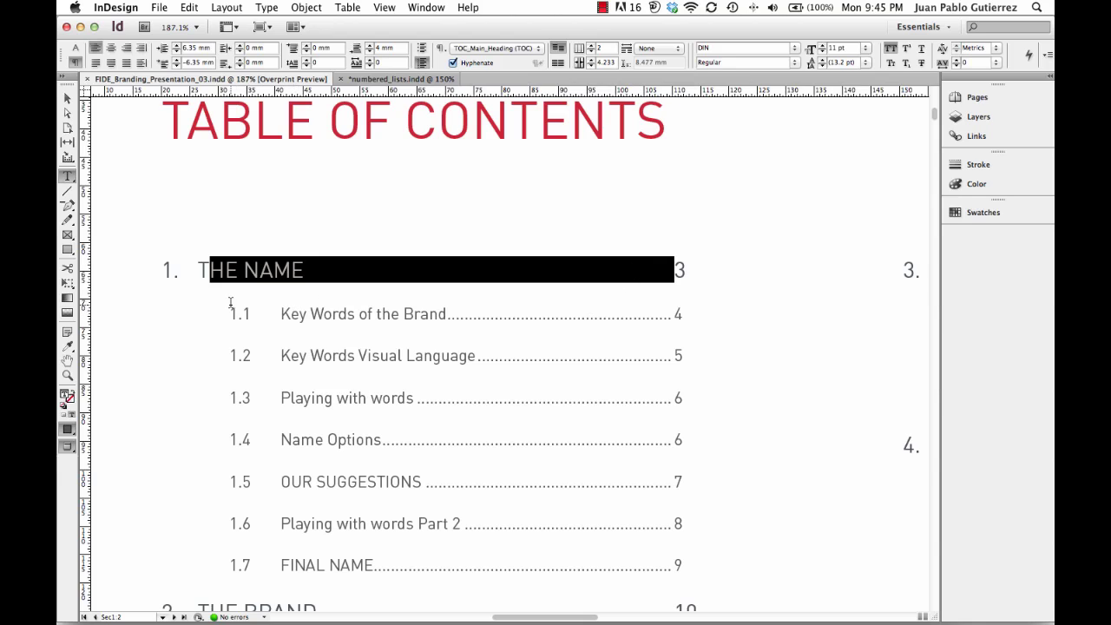
drag(230, 312, 672, 313)
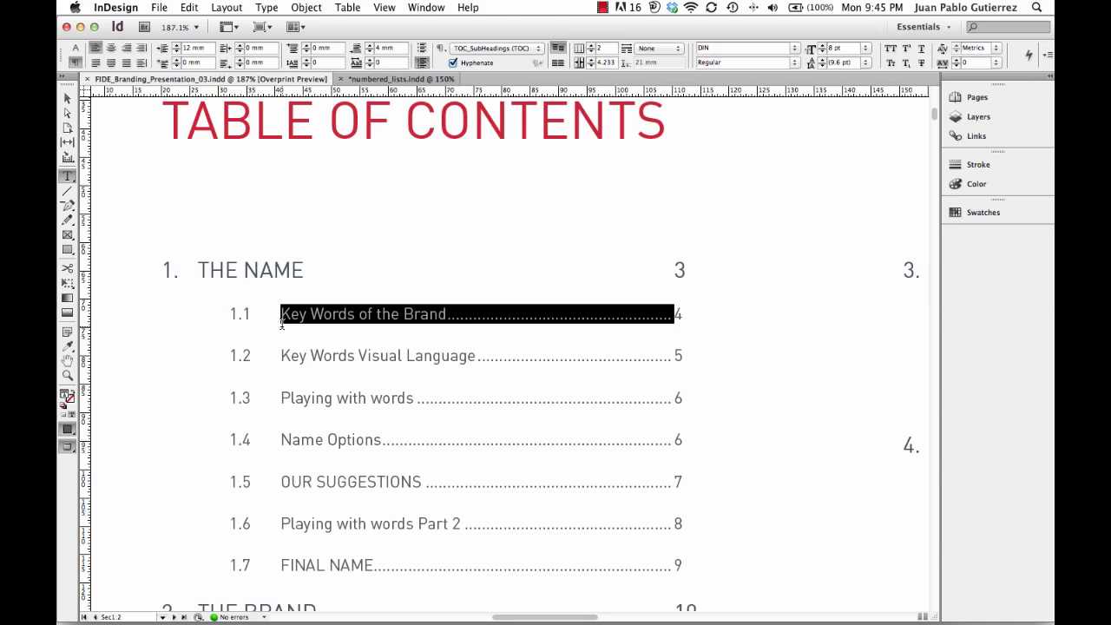
Back in the list, select the Cars line and raise it to list level 2 in Bullets and Numbering.
key(super+grave)
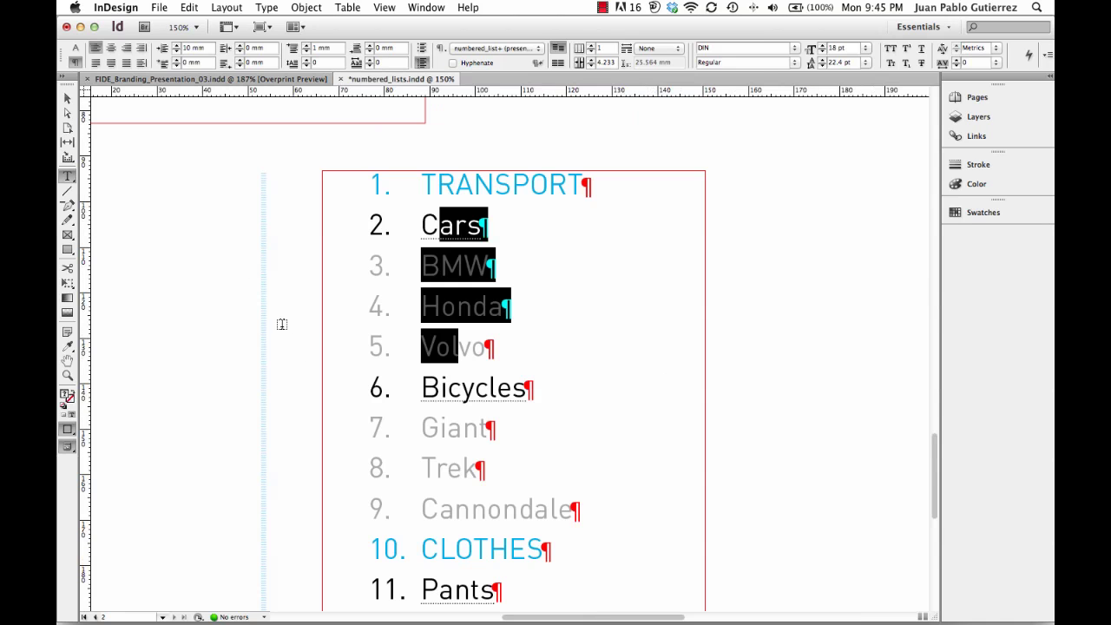
click(445, 227)
triple_click(444, 224)
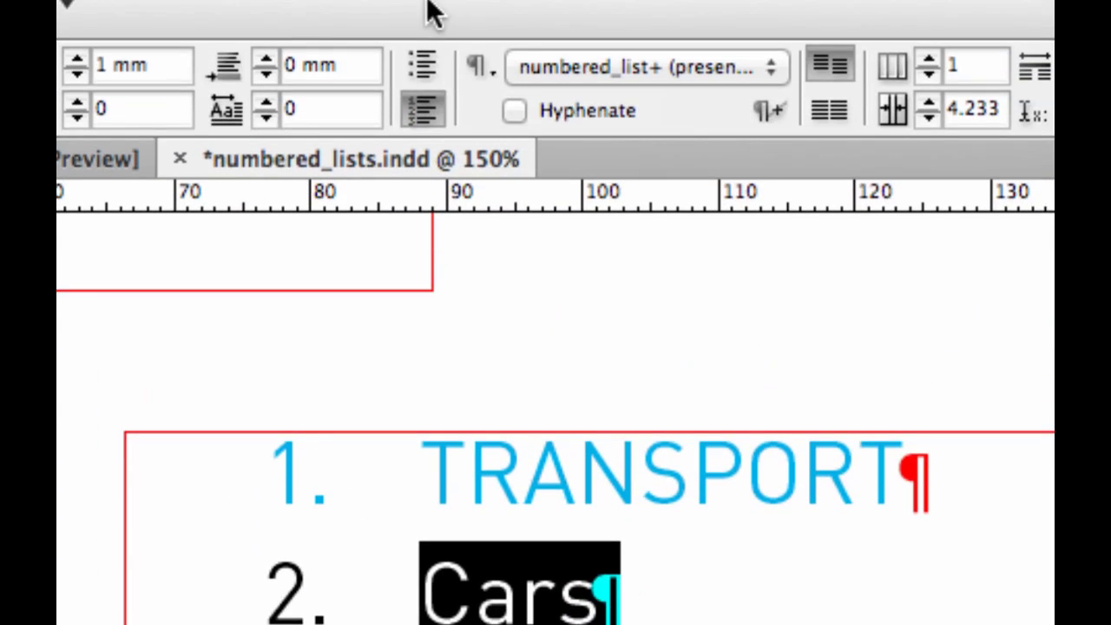
alt+click(422, 109)
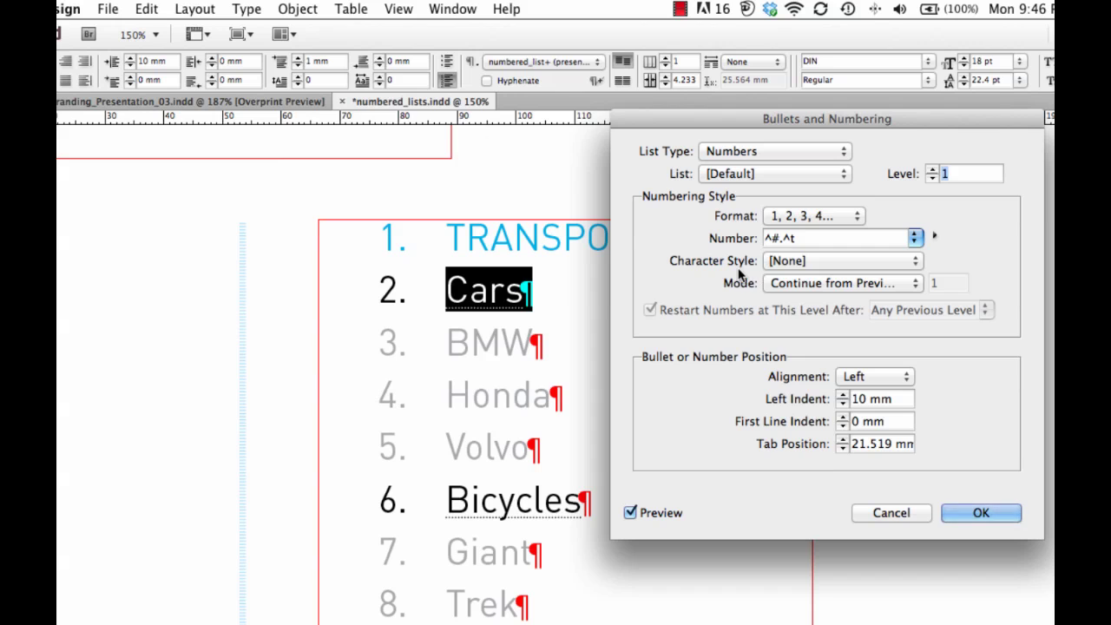
drag(673, 130, 635, 129)
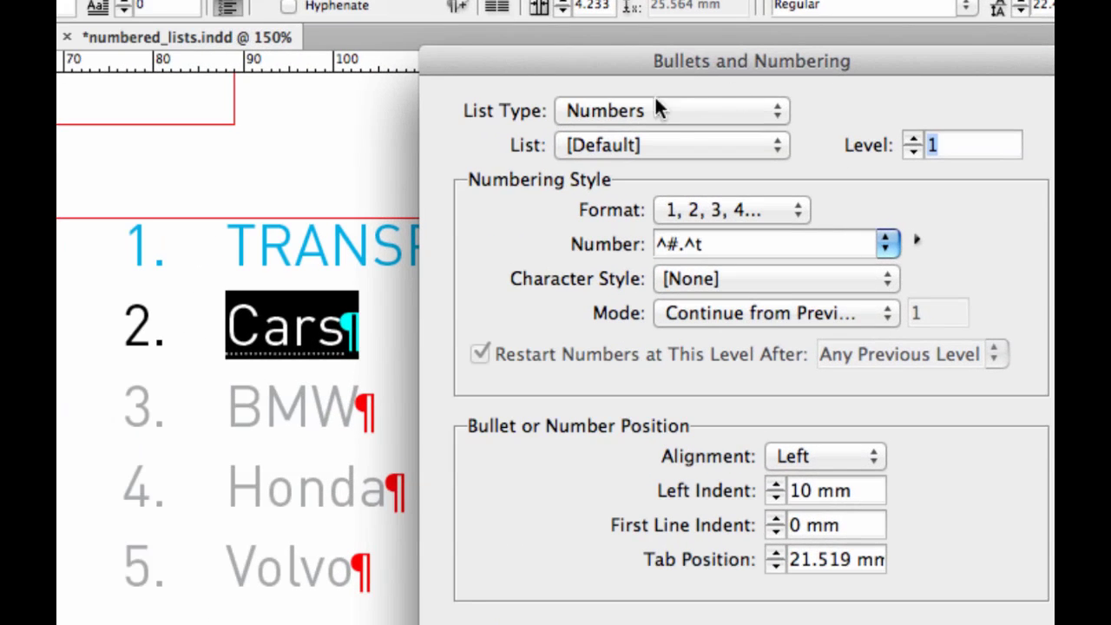
click(912, 140)
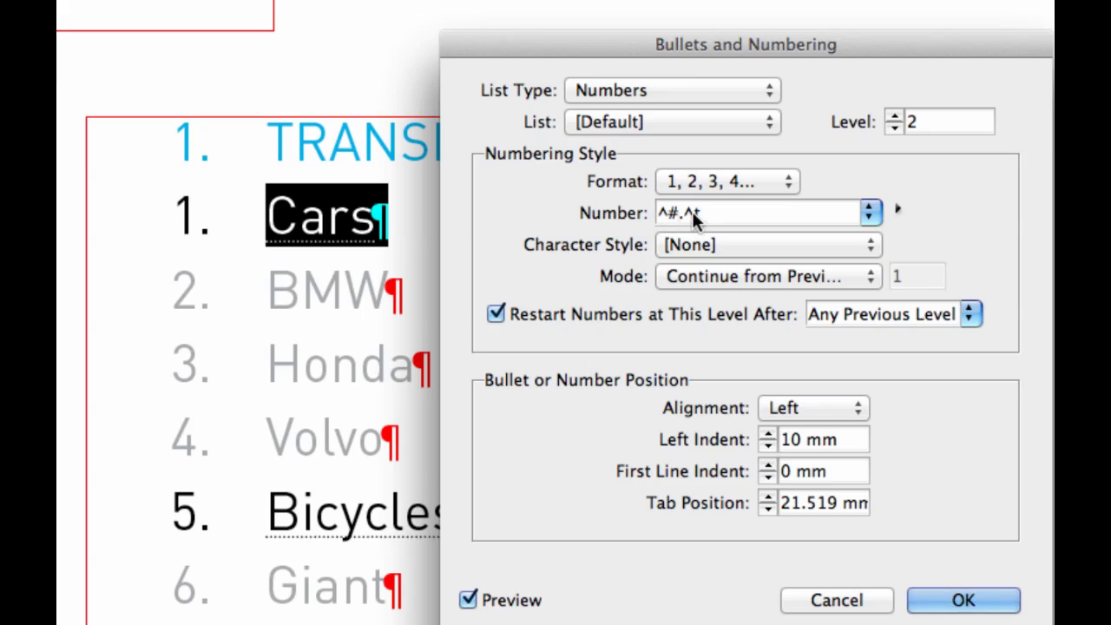
Place the caret at the end of the ^#.^t Number format field.
click(718, 210)
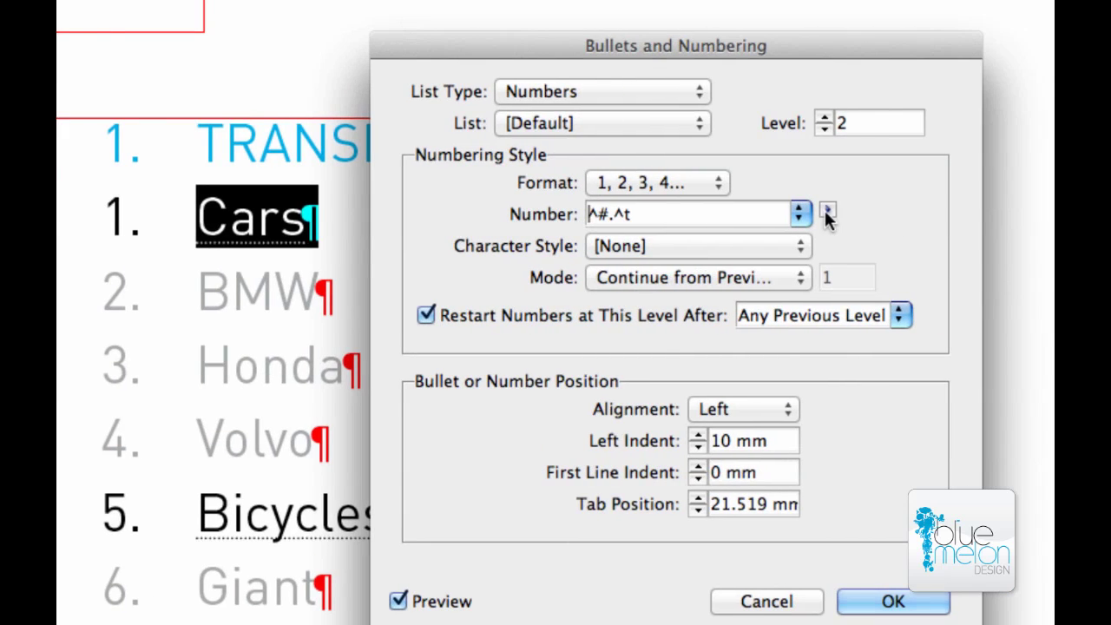
Insert the Level 1 number placeholder and fix the period so the format reads ^1.^#^t.
click(895, 210)
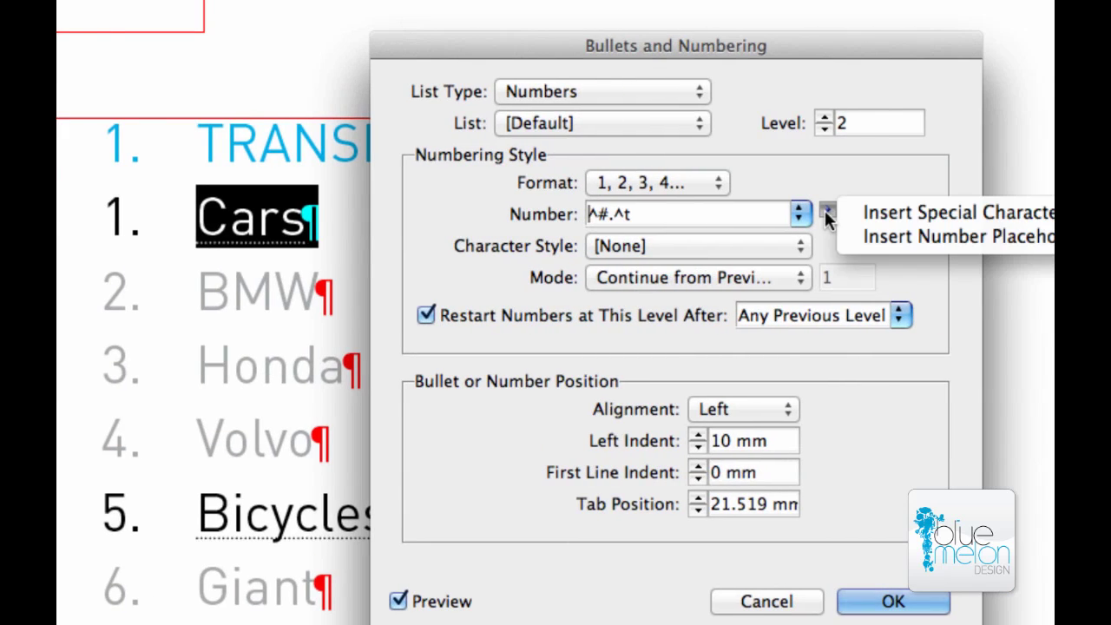
mouse_move(863, 237)
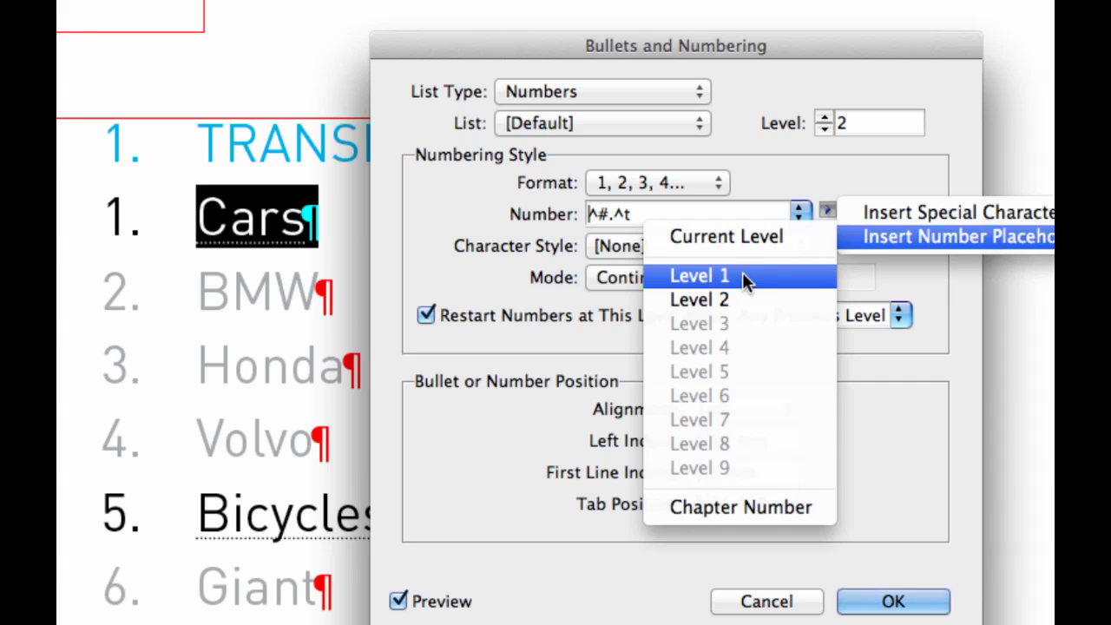
click(742, 275)
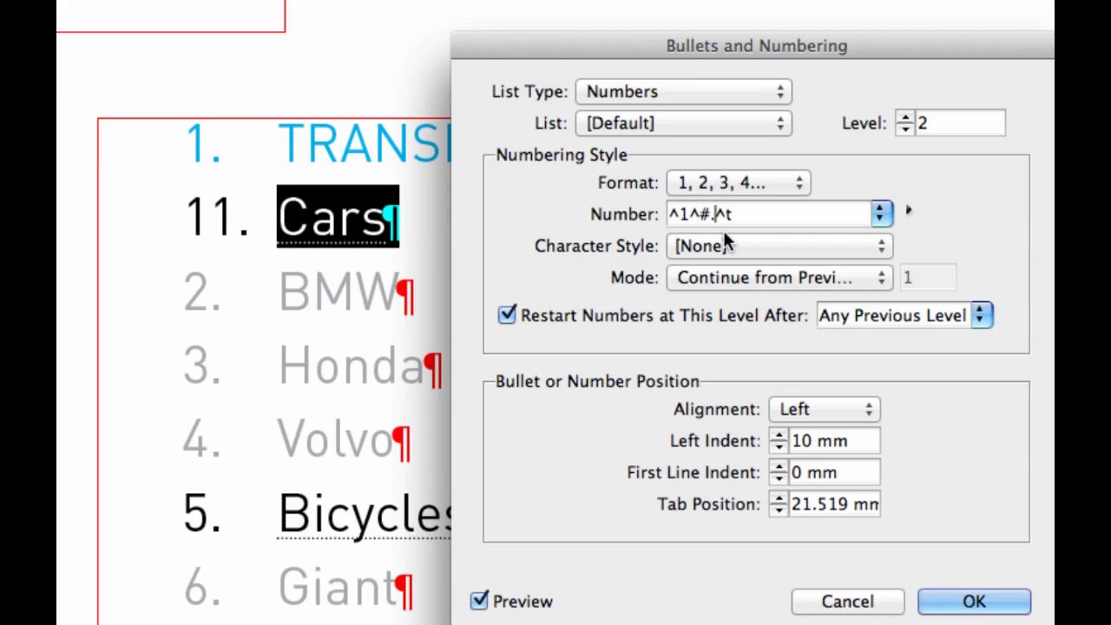
key(BackSpace)
text(.)
key(Tab)
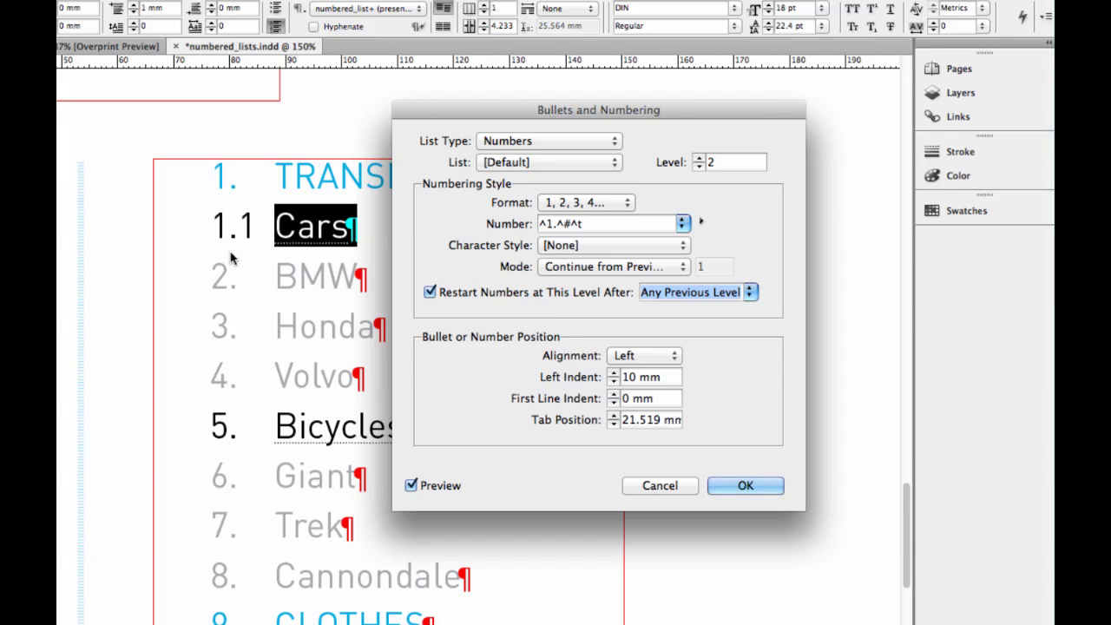
Set the Cars sub-item's left indent to 21 mm and confirm the numbering settings.
click(613, 373)
click(613, 373)
click(613, 373)
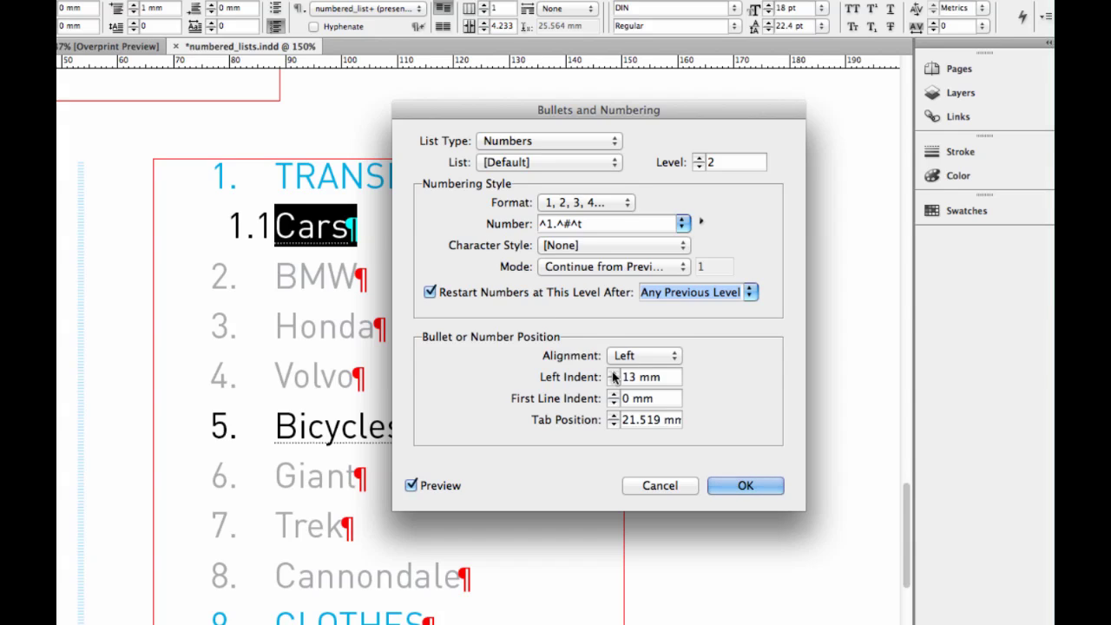
click(613, 374)
click(614, 374)
click(613, 373)
click(613, 373)
click(613, 373)
click(614, 373)
click(613, 373)
click(613, 373)
click(613, 373)
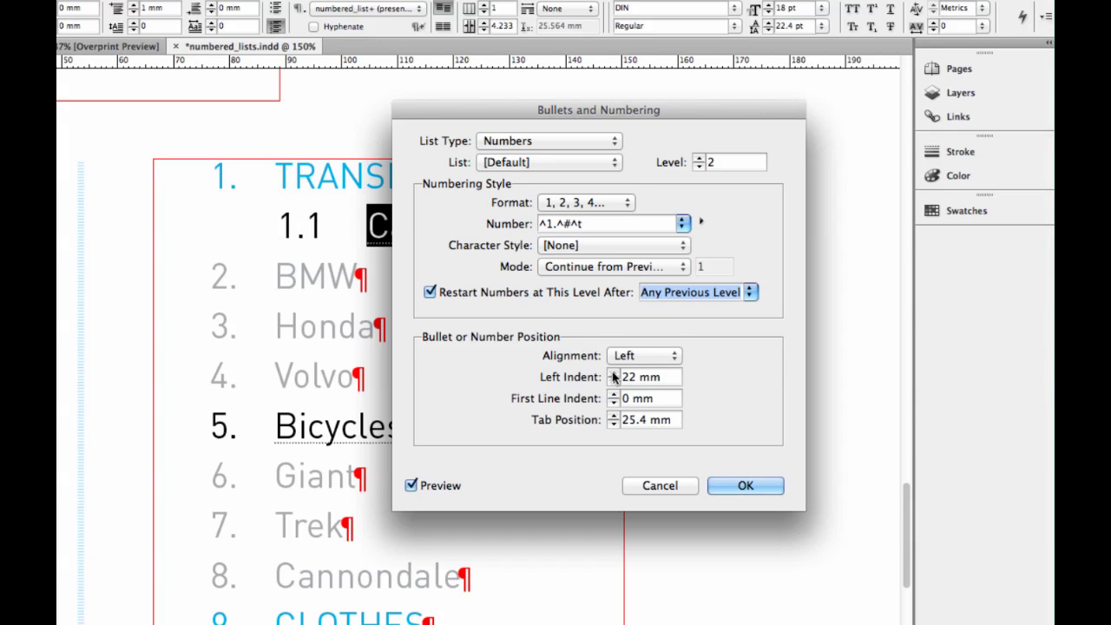
click(614, 382)
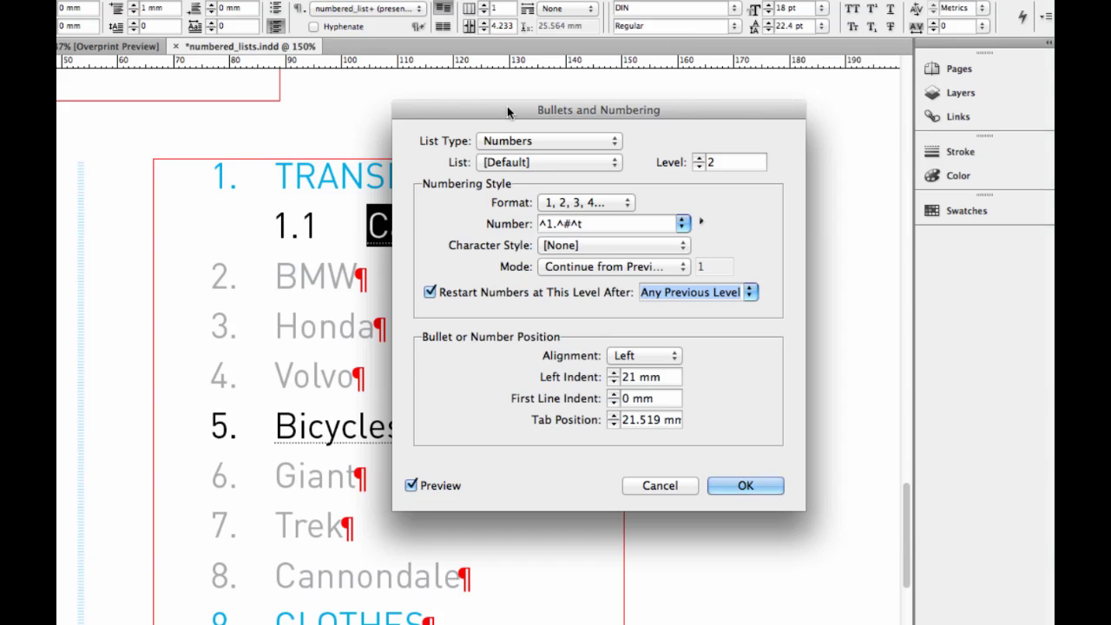
drag(506, 106, 614, 106)
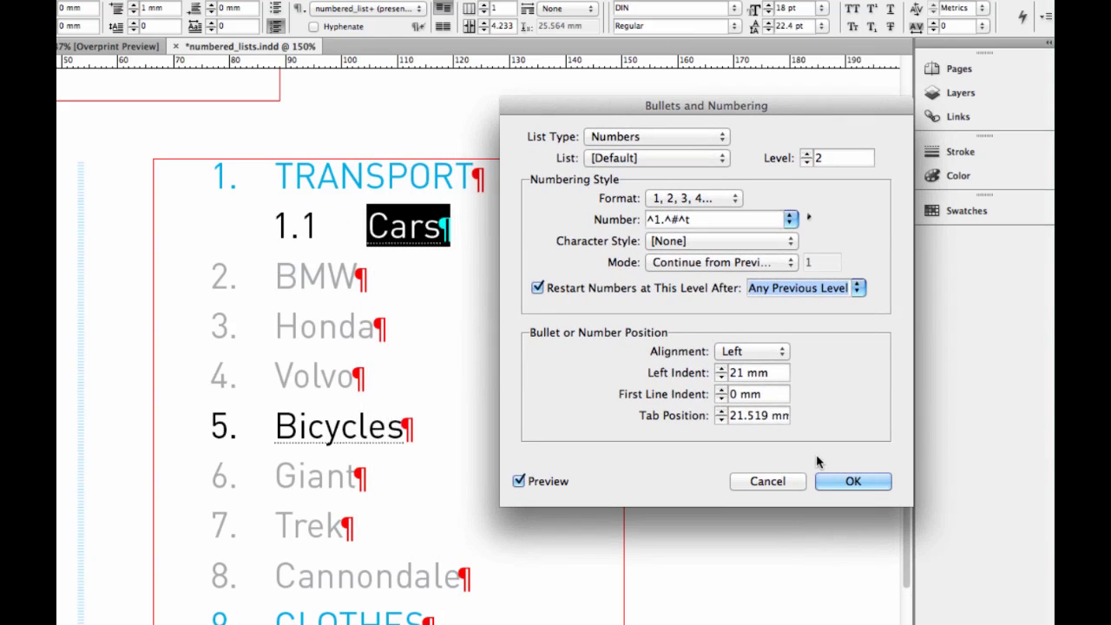
click(855, 482)
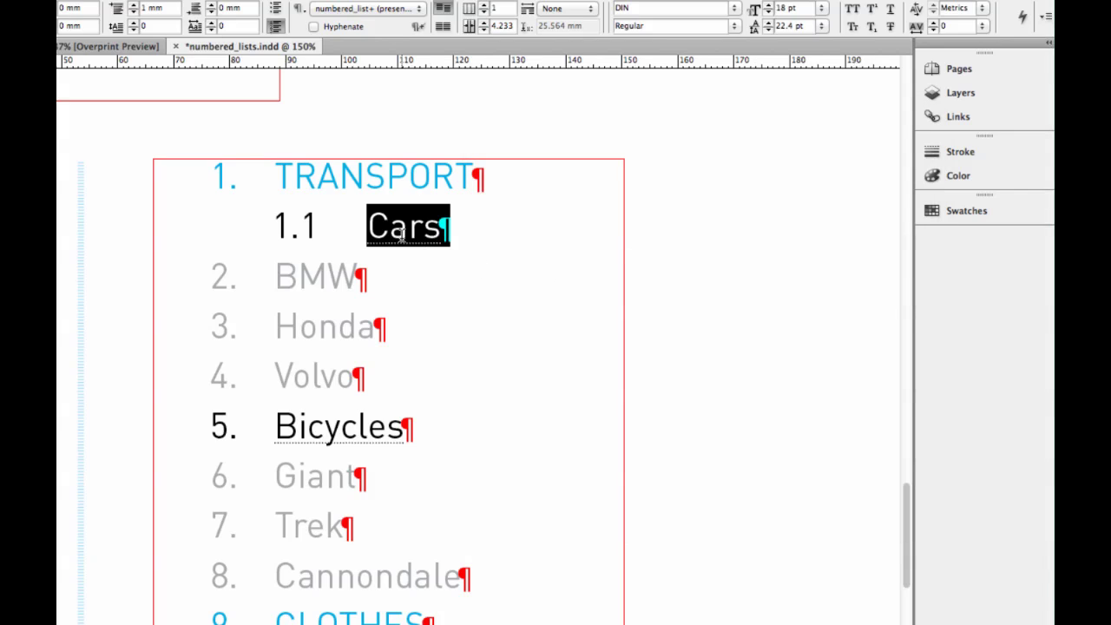
Select the whole Cars paragraph and bring up its Tabs panel with Shift+Cmd+T.
click(350, 226)
drag(367, 227, 397, 227)
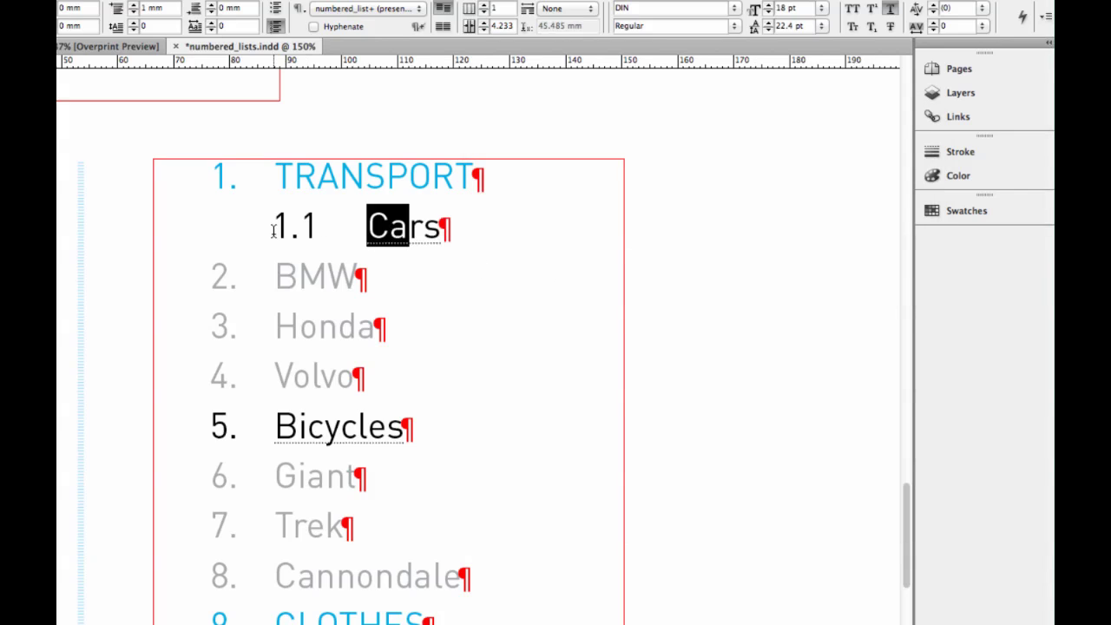
click(386, 230)
triple_click(386, 229)
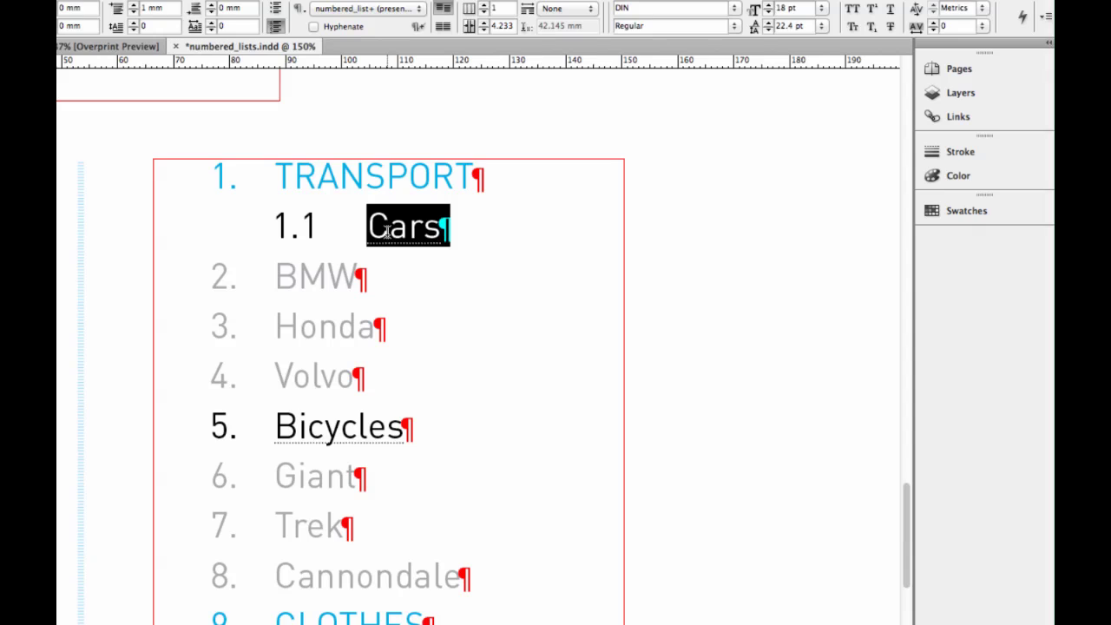
key(super+shift+t)
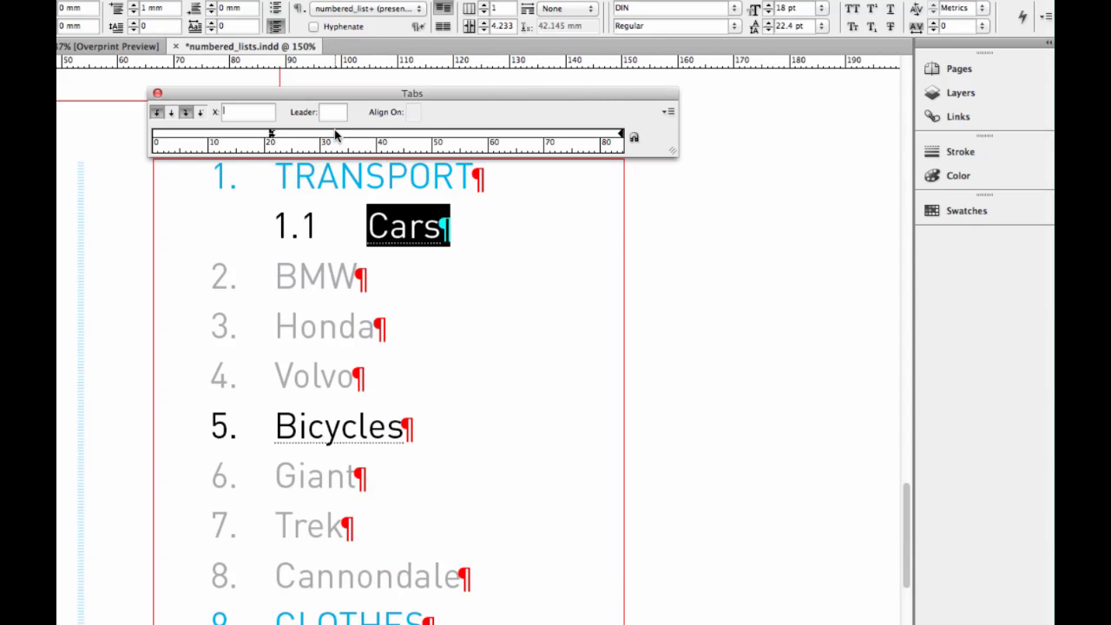
Position a tab stop at 33.161 mm on the Cars line to tighten the gap after 1.1.
drag(336, 134, 334, 136)
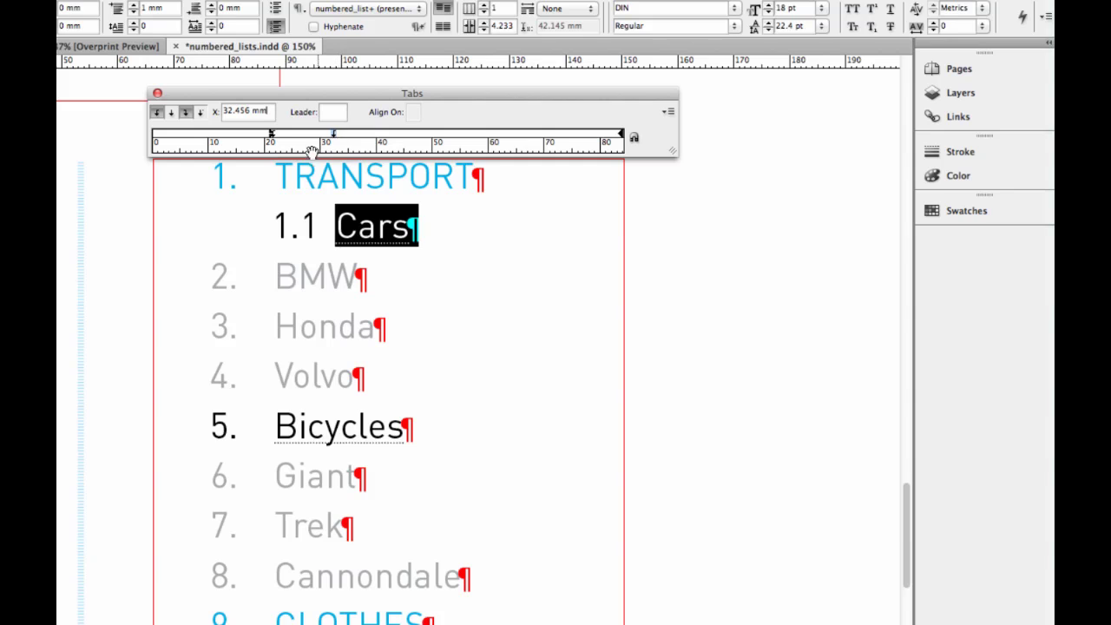
click(157, 93)
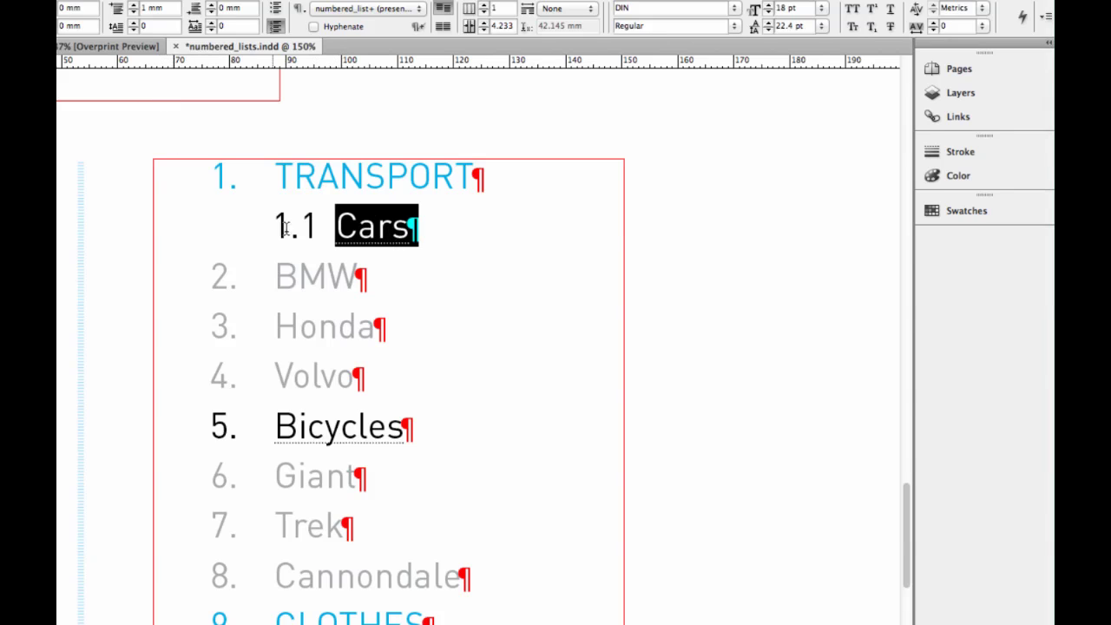
click(318, 226)
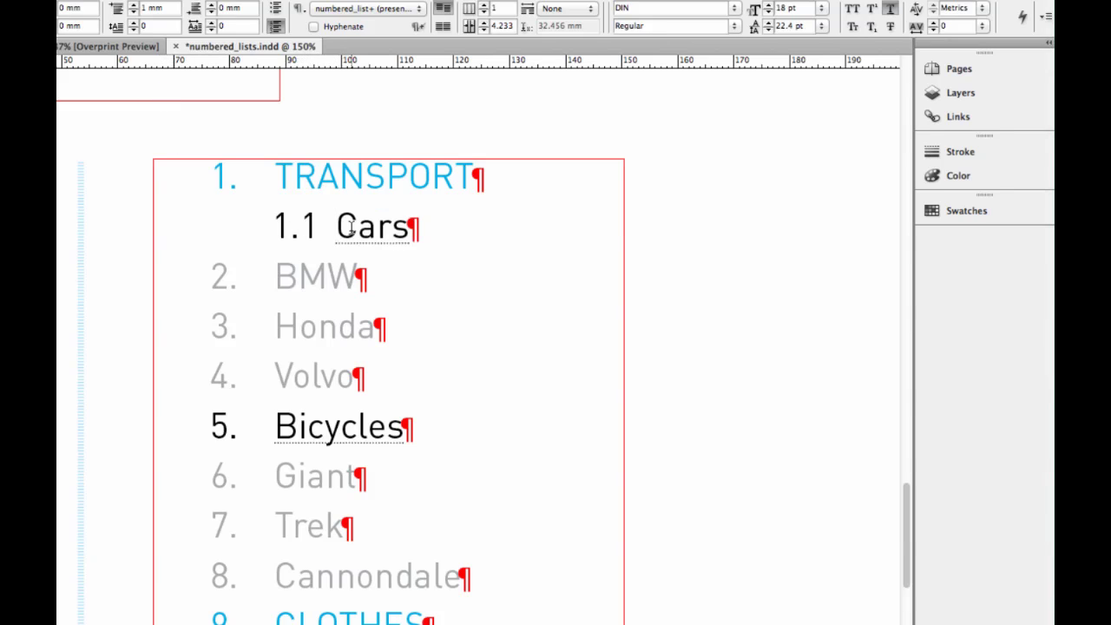
triple_click(348, 228)
key(super+shift+t)
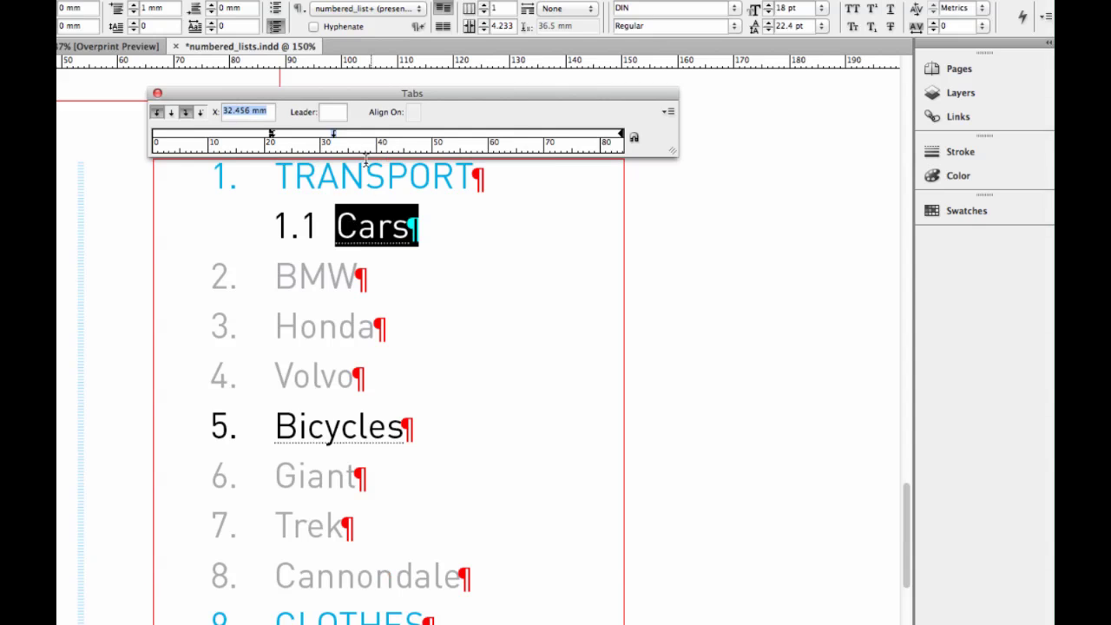
drag(338, 139, 342, 139)
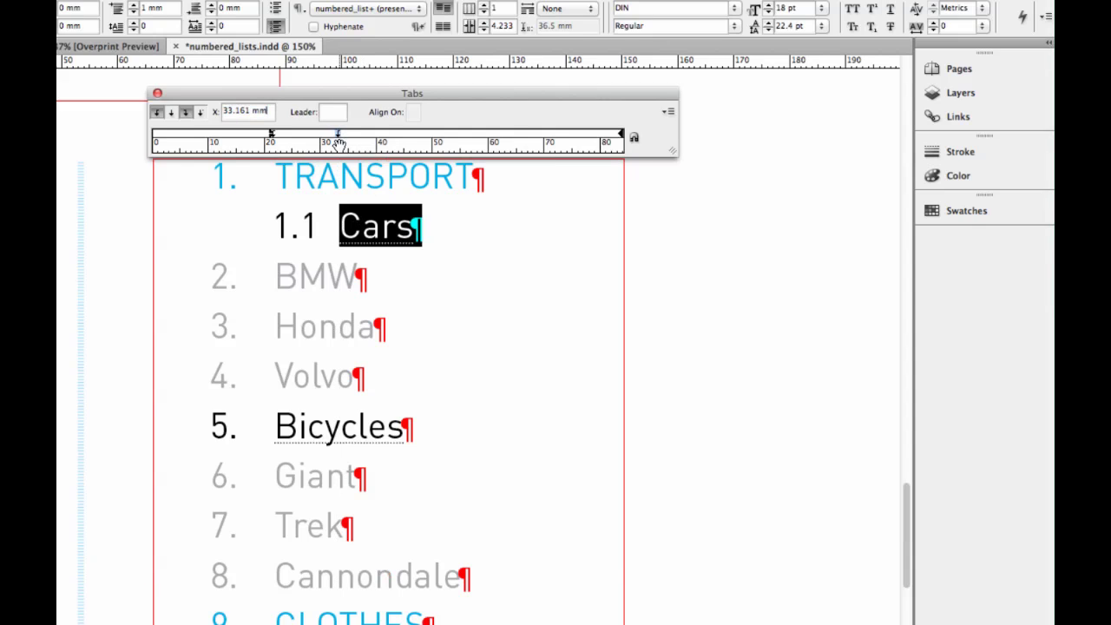
click(157, 93)
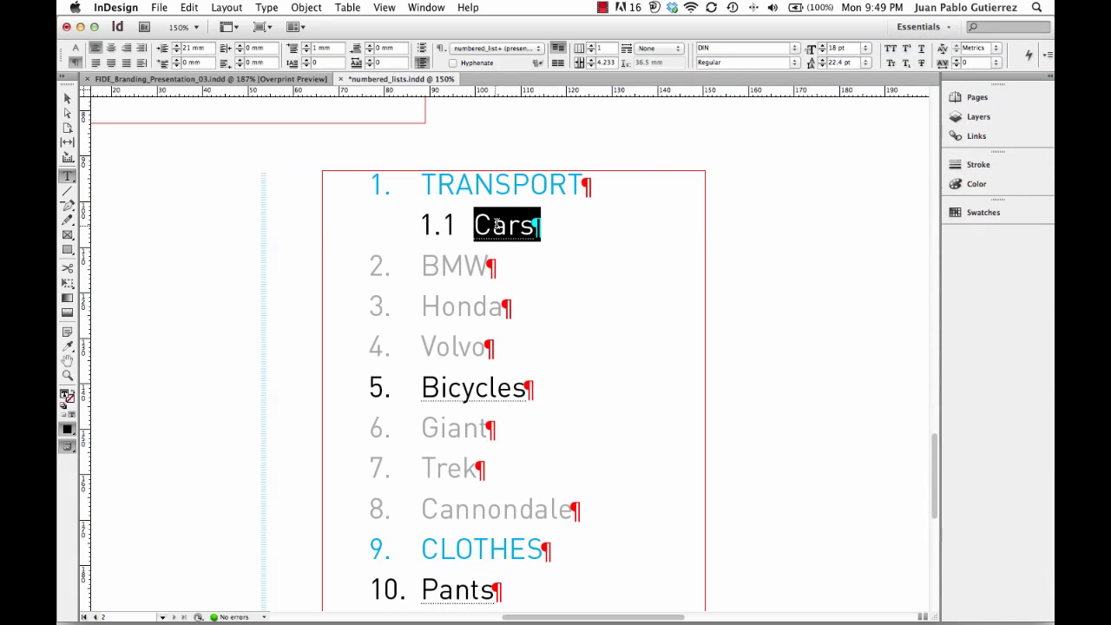
Copy the Cars paragraph formatting onto Bicycles with the Eyedropper, making it 4.1, then deselect.
click(496, 224)
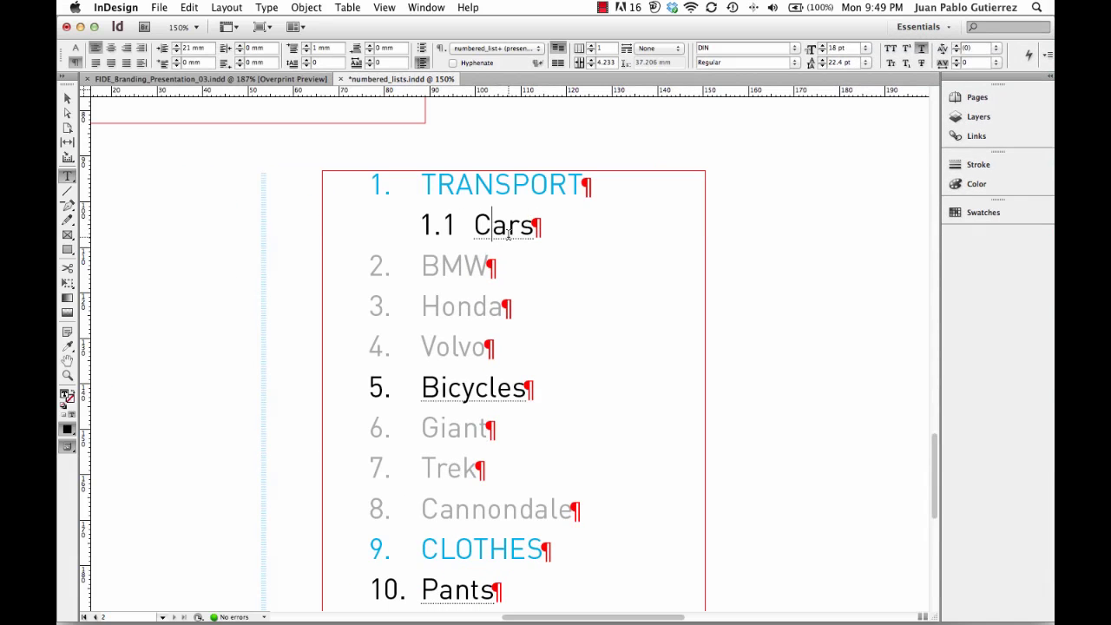
triple_click(460, 392)
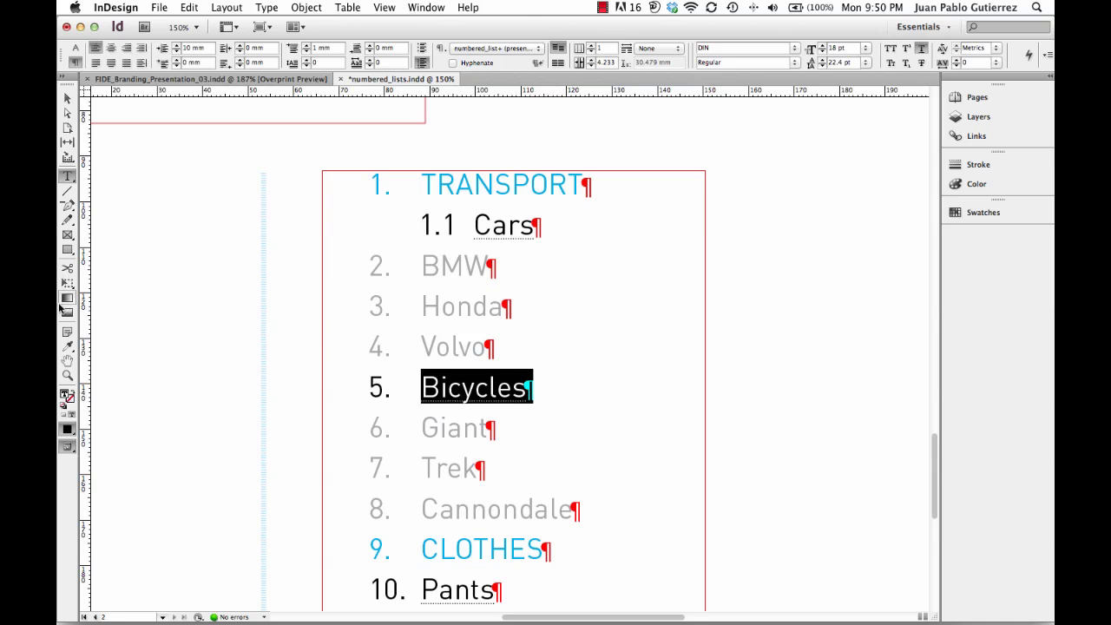
click(67, 345)
click(480, 228)
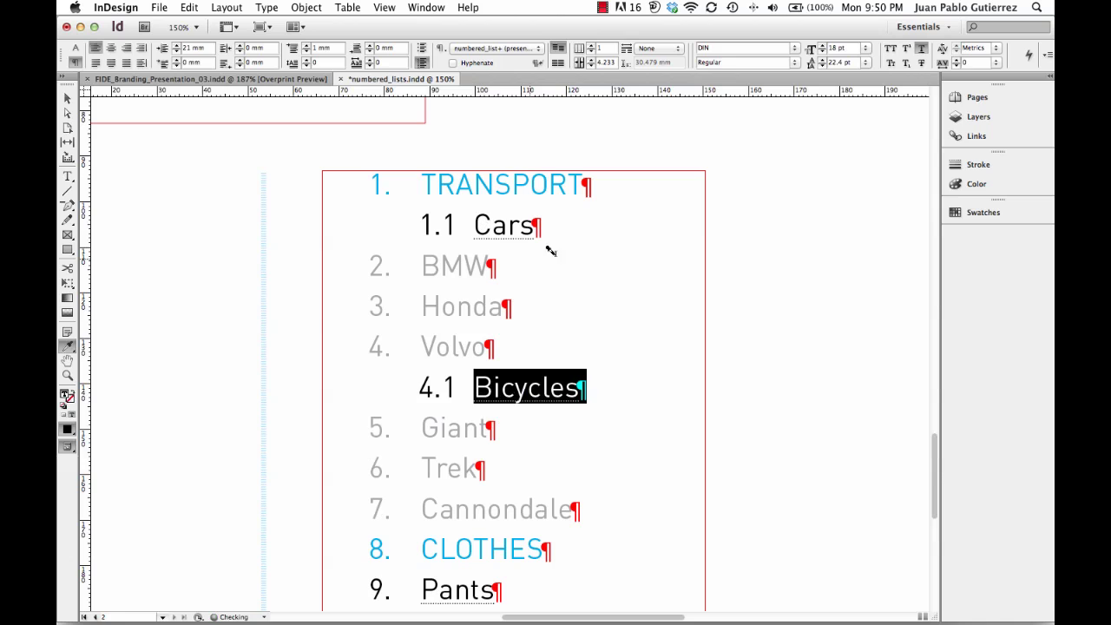
click(69, 98)
key(super+shift+a)
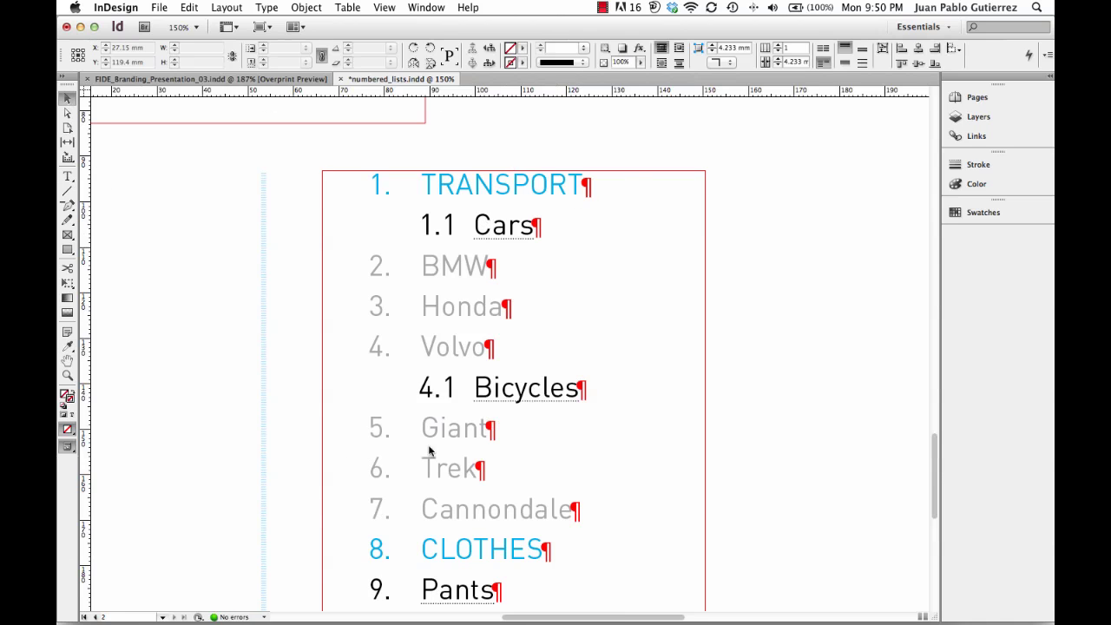